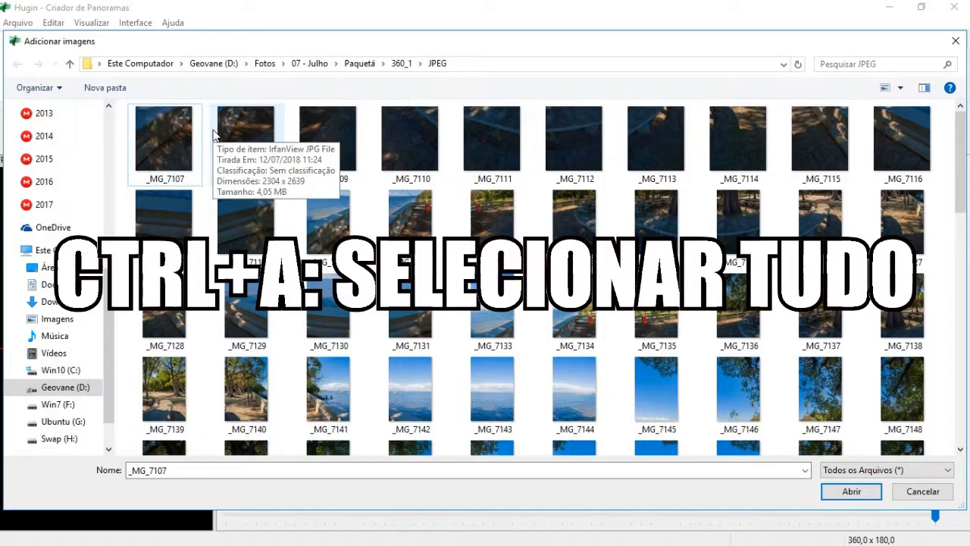
Load all the photos from the JPEG folder and inspect the unaligned panorama on the preview sphere.
{"action": "key", "text": "ctrl+a"}
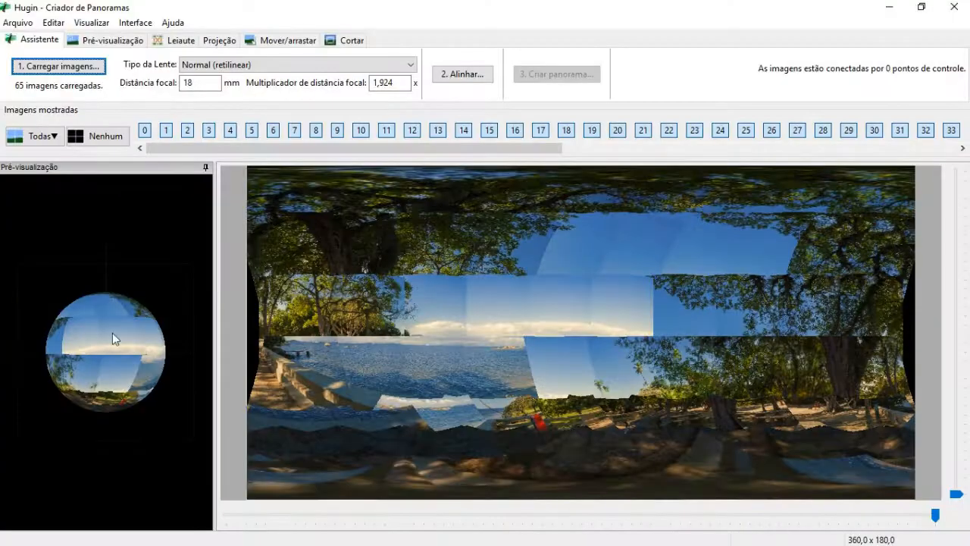
{"action": "left_click_drag", "start_coordinate": [167, 291], "coordinate": [94, 208]}
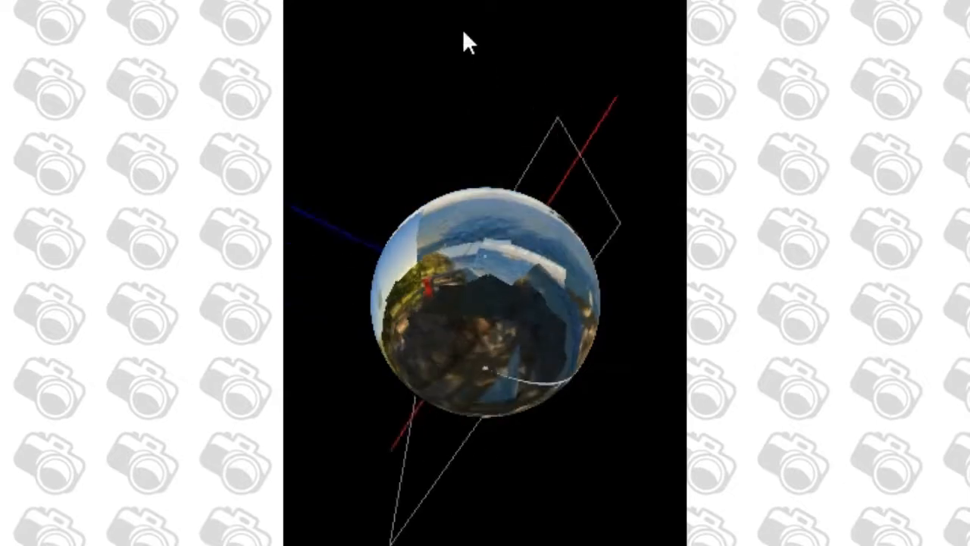
{"action": "left_click_drag", "start_coordinate": [464, 32], "coordinate": [578, 182]}
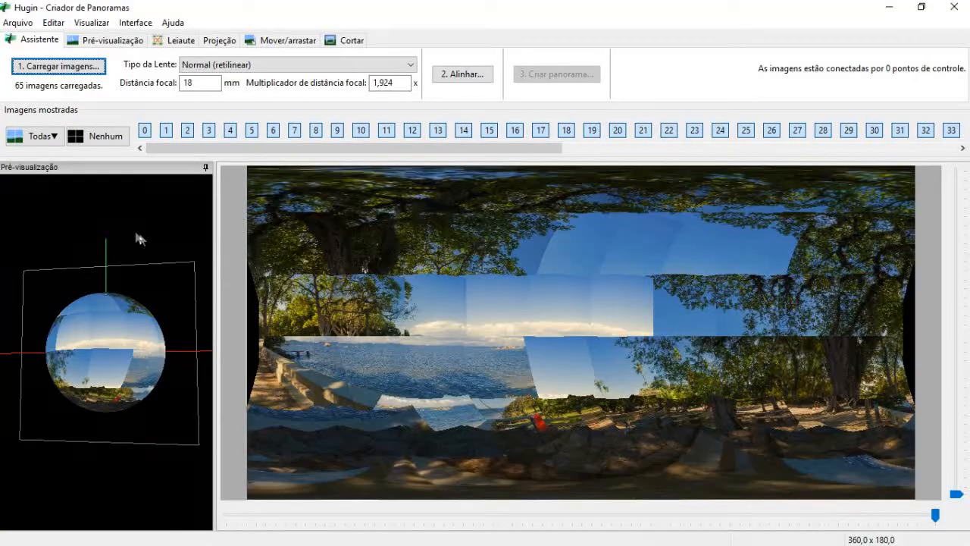
{"action": "left_click_drag", "start_coordinate": [139, 238], "coordinate": [154, 405]}
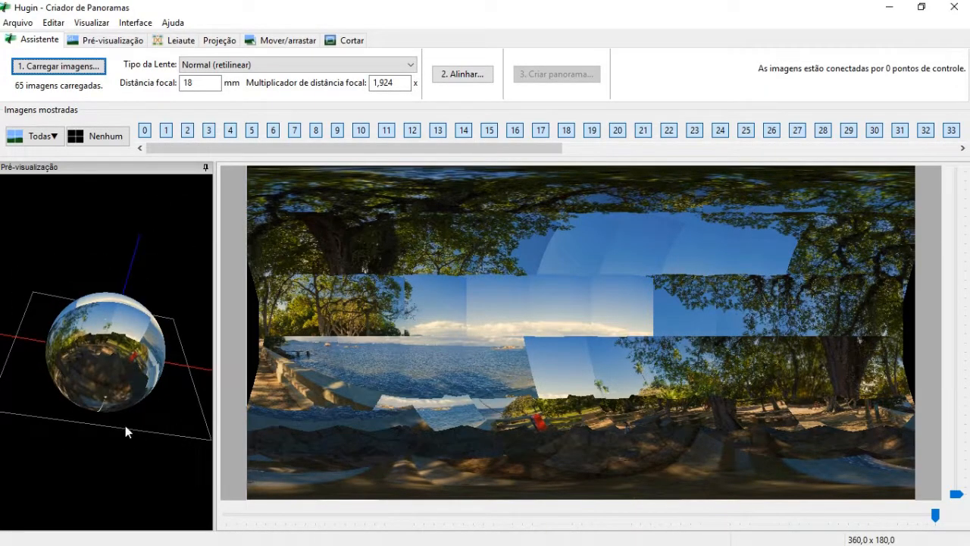
{"action": "left_click_drag", "start_coordinate": [125, 444], "coordinate": [114, 496]}
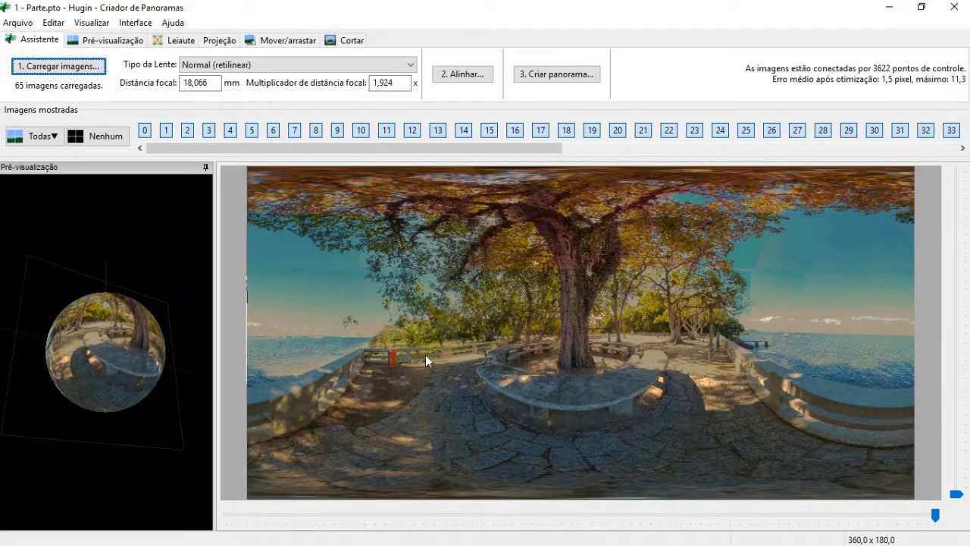
Inspect the aligned panorama on the preview sphere and turn off the Fotometria correction for the preview.
{"action": "left_click_drag", "start_coordinate": [157, 305], "coordinate": [122, 447]}
{"action": "left_click_drag", "start_coordinate": [106, 348], "coordinate": [140, 373]}
{"action": "left_click_drag", "start_coordinate": [141, 414], "coordinate": [157, 489]}
{"action": "left_click_drag", "start_coordinate": [166, 222], "coordinate": [134, 216]}
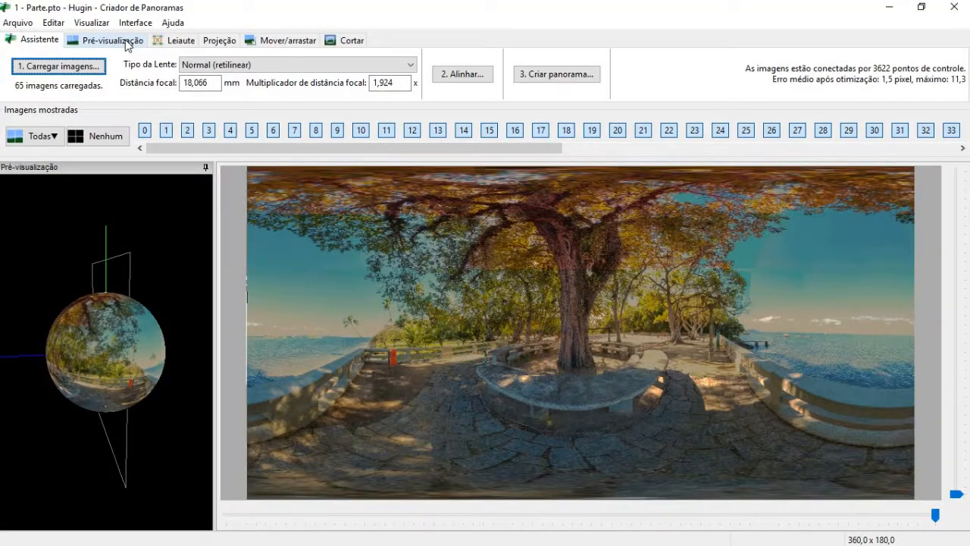
{"action": "left_click", "coordinate": [114, 40]}
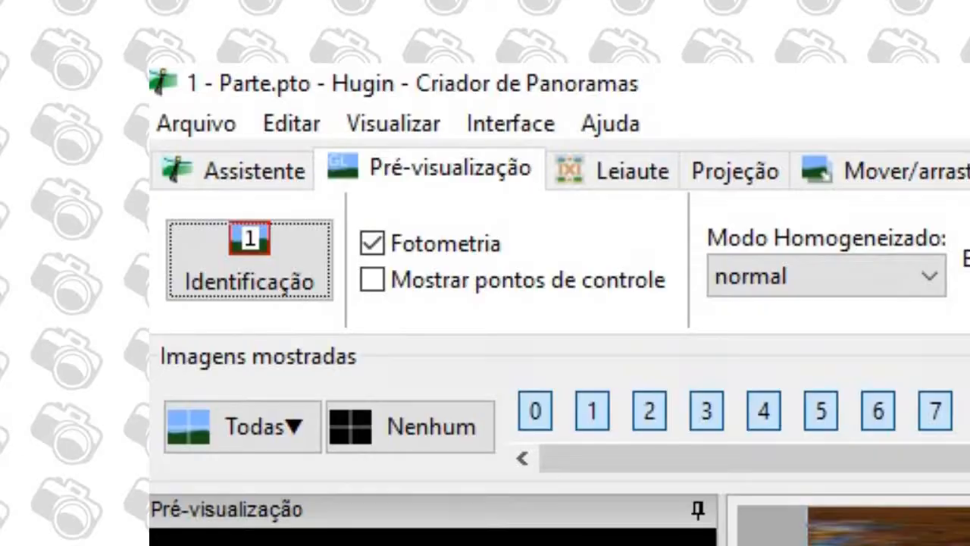
{"action": "left_click", "coordinate": [447, 267]}
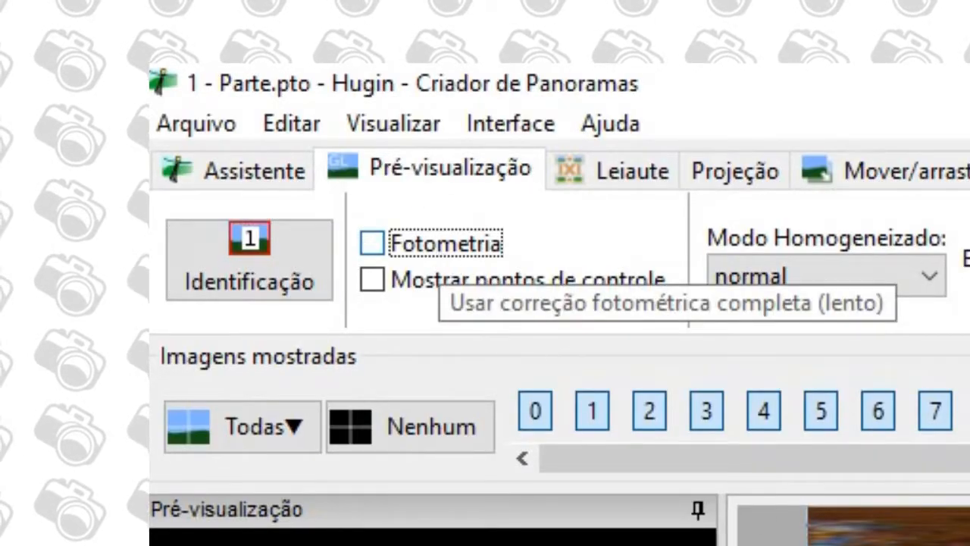
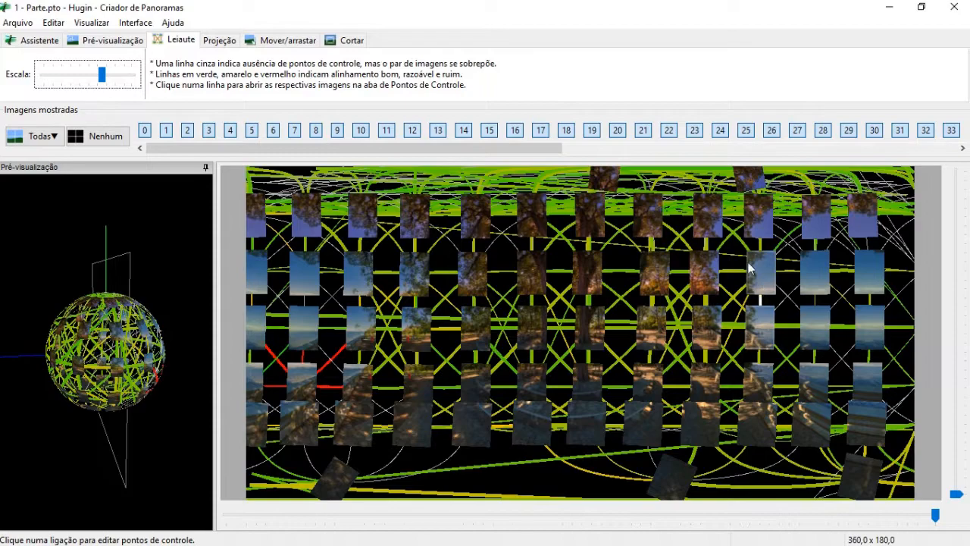
Open the control points linking images 41 and 42 and review their distances down to the last point.
{"action": "left_click", "coordinate": [654, 275]}
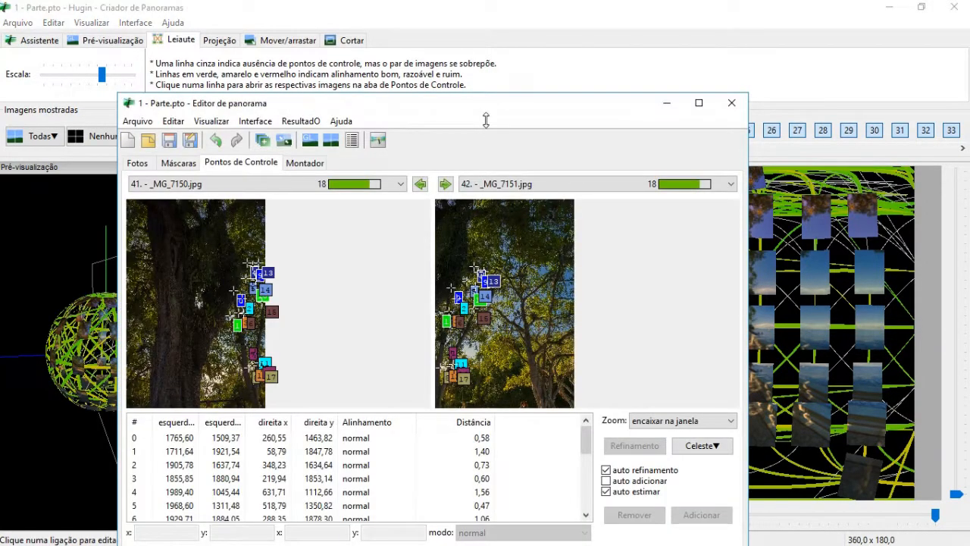
{"action": "left_click", "coordinate": [696, 103]}
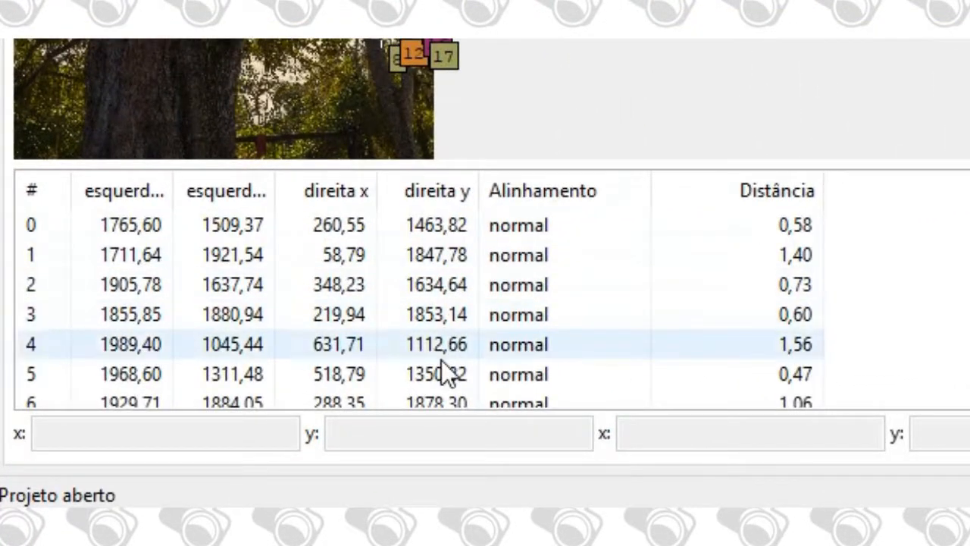
{"action": "scroll", "coordinate": [417, 303], "scroll_direction": "down", "scroll_amount": 4}
{"action": "scroll", "coordinate": [417, 303], "scroll_direction": "down", "scroll_amount": 8}
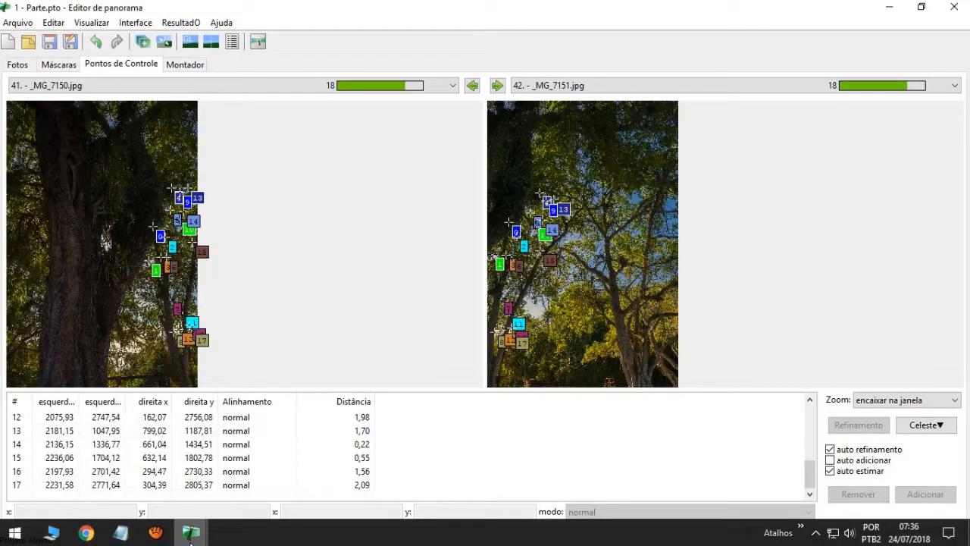
{"action": "mouse_move", "coordinate": [190, 539]}
{"action": "left_click", "coordinate": [180, 511]}
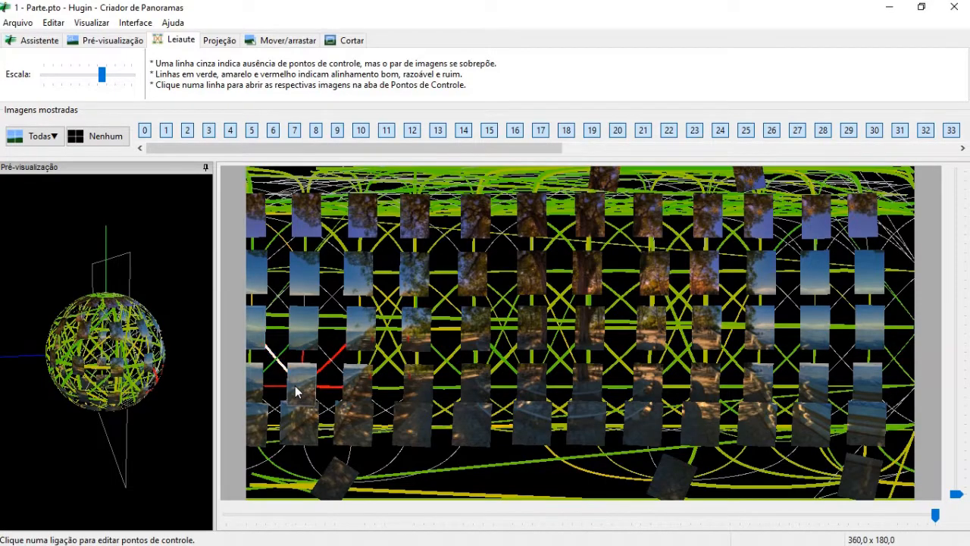
Open the control points of the red link between images 12 and 35, and return to the panorama assistant.
{"action": "left_click", "coordinate": [298, 384]}
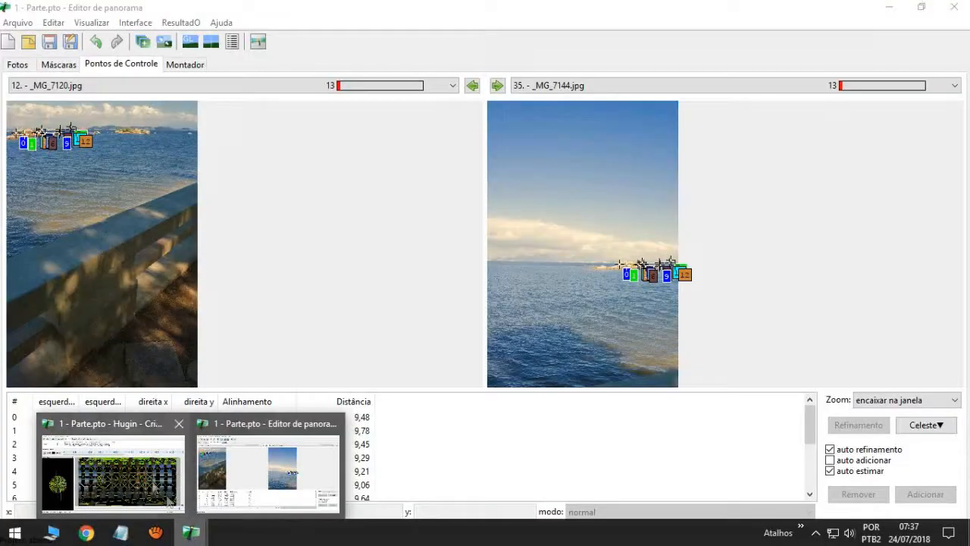
{"action": "left_click", "coordinate": [113, 462]}
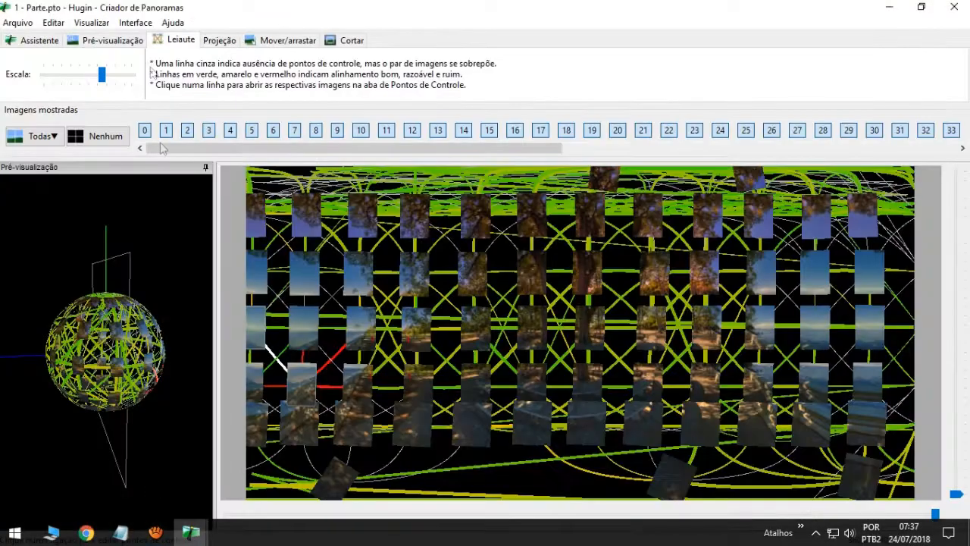
{"action": "left_click", "coordinate": [40, 40]}
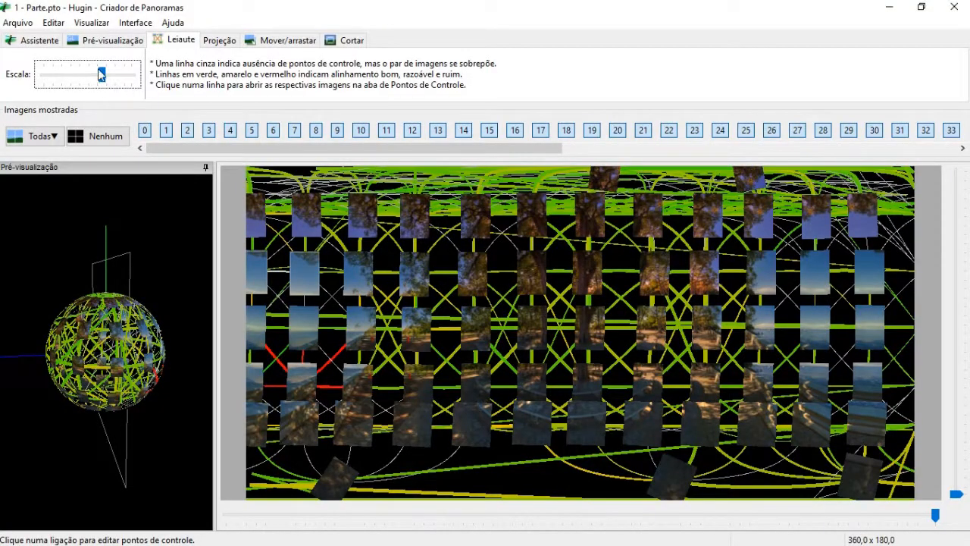
Slightly reduce the scale of the layout thumbnails and examine the image links around the preview sphere.
{"action": "mouse_move", "coordinate": [106, 77]}
{"action": "left_mouse_down"}
{"action": "mouse_move", "coordinate": [118, 76]}
{"action": "mouse_move", "coordinate": [97, 81]}
{"action": "left_mouse_up"}
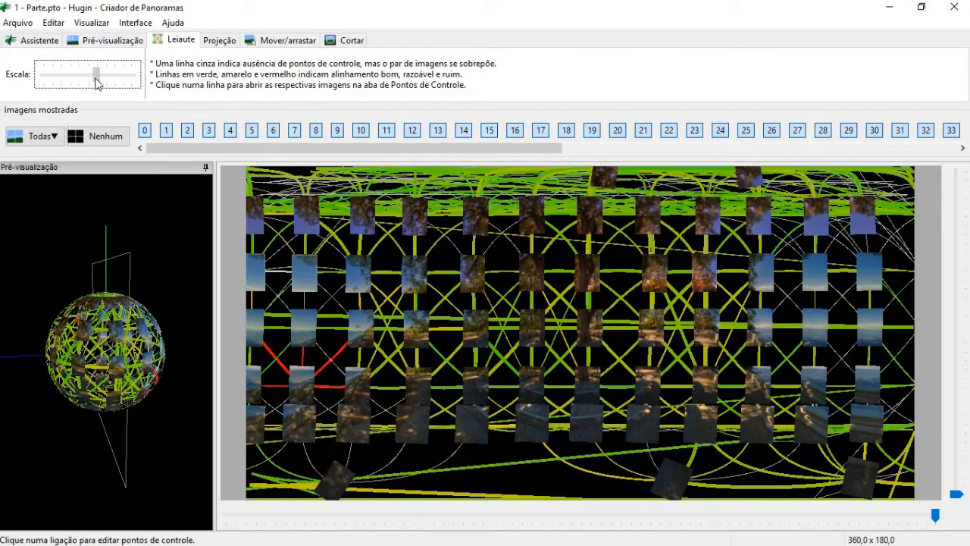
{"action": "left_click_drag", "start_coordinate": [154, 281], "coordinate": [106, 343]}
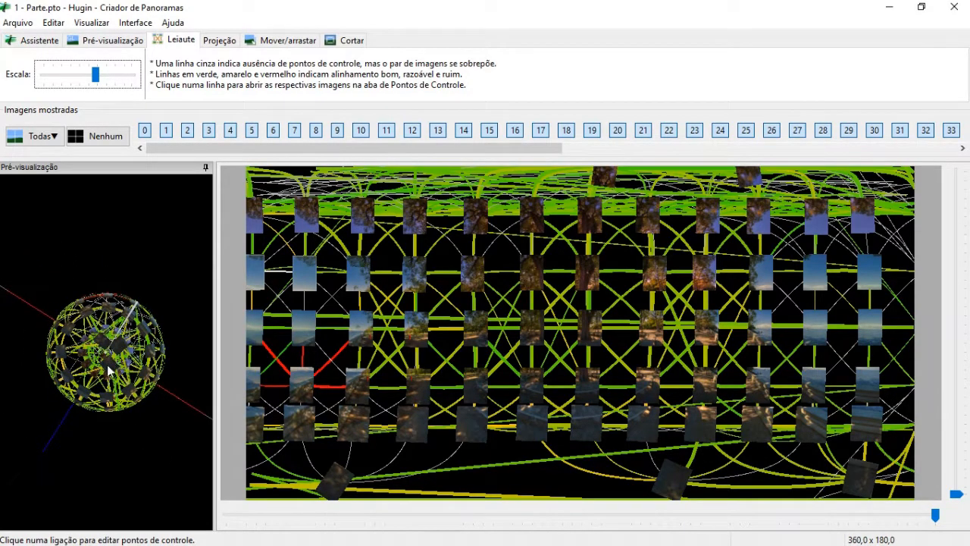
{"action": "left_click_drag", "start_coordinate": [113, 368], "coordinate": [135, 376]}
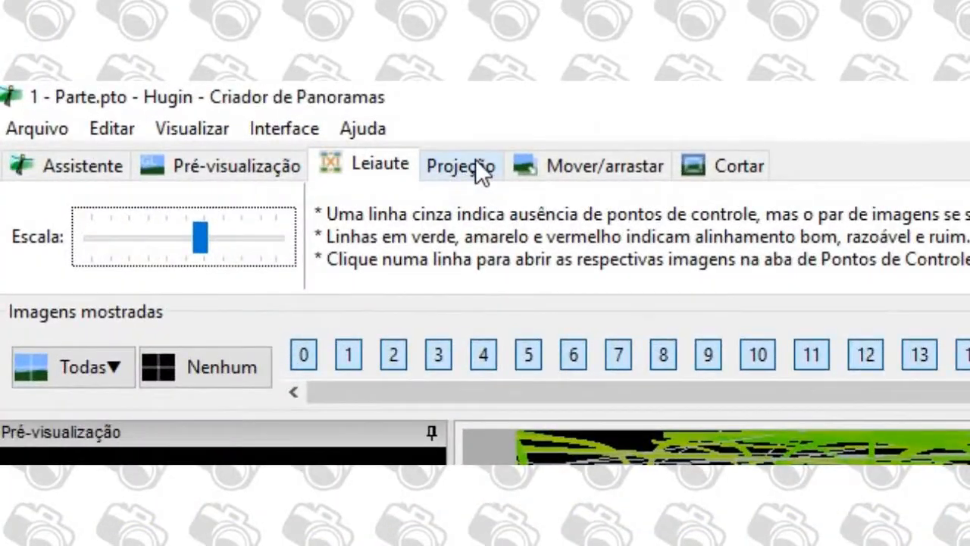
Set the panorama projection to Estereográfica and narrow the horizontal field of view to 269 degrees.
{"action": "left_click", "coordinate": [227, 40]}
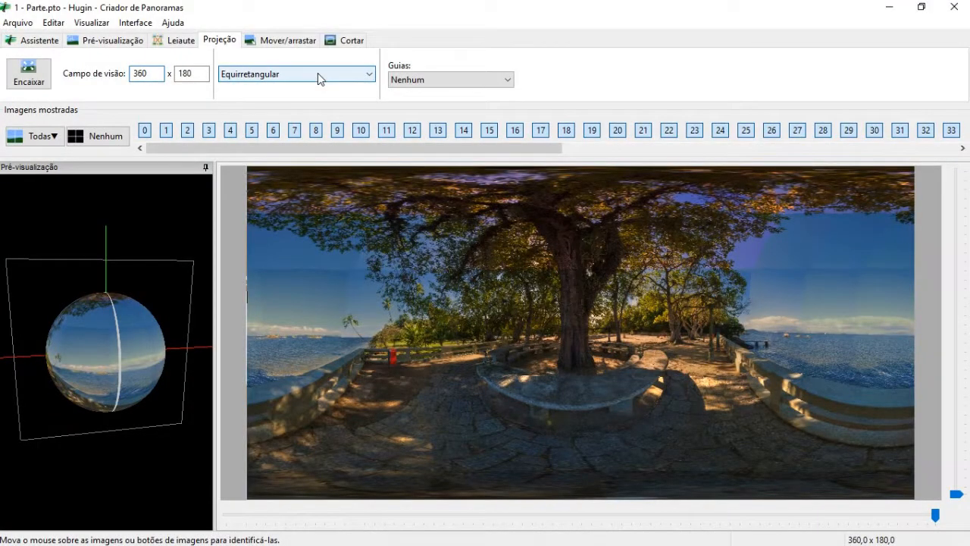
{"action": "left_click", "coordinate": [279, 78]}
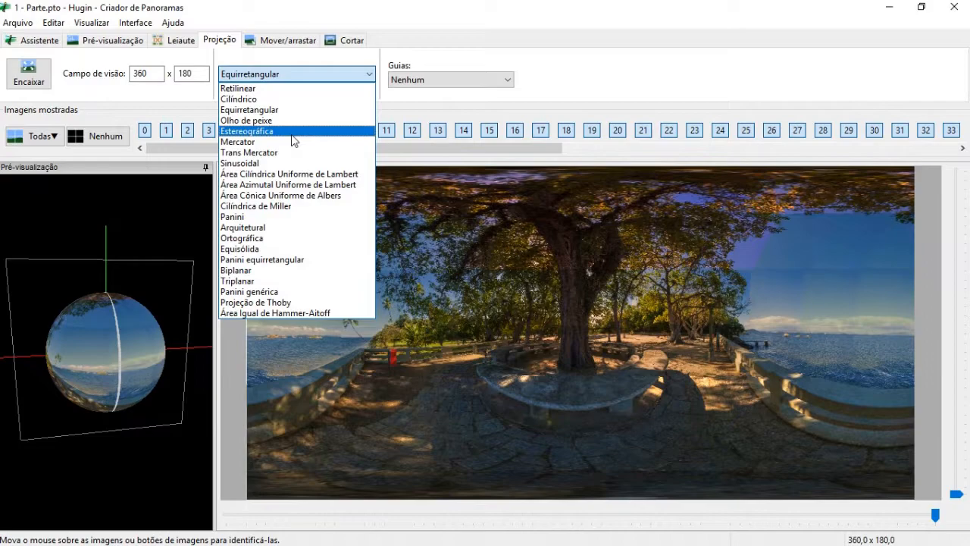
{"action": "left_click", "coordinate": [287, 132]}
{"action": "left_click", "coordinate": [288, 40]}
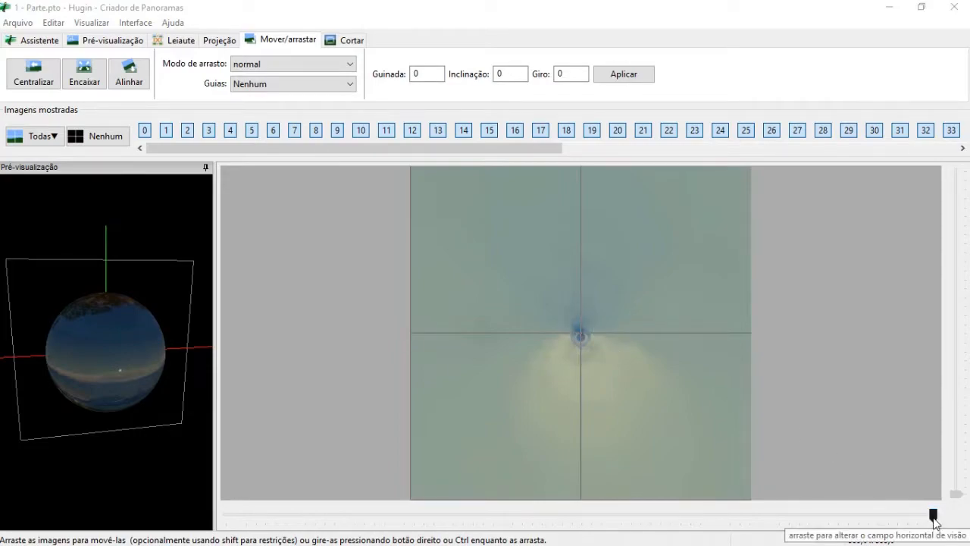
{"action": "left_click_drag", "start_coordinate": [936, 522], "coordinate": [827, 511]}
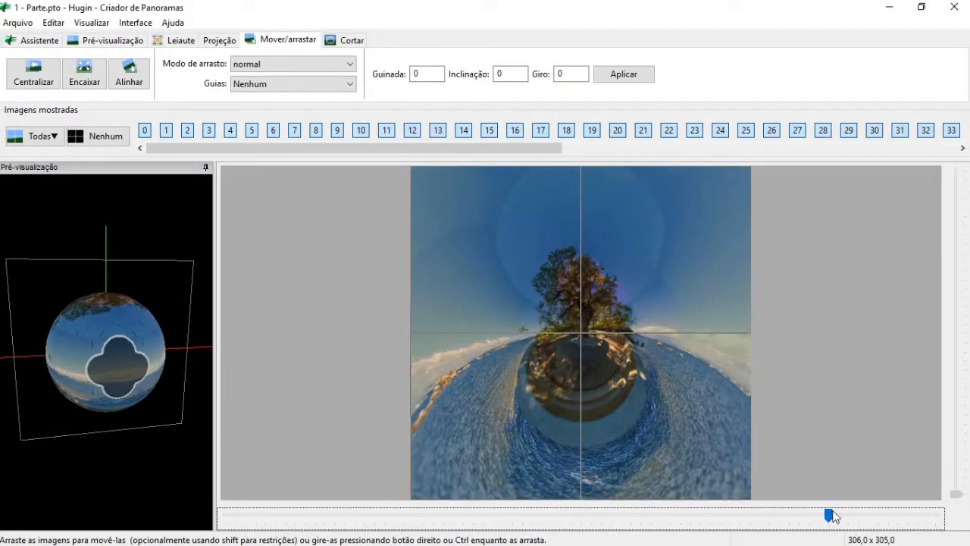
{"action": "left_click_drag", "start_coordinate": [828, 516], "coordinate": [757, 522]}
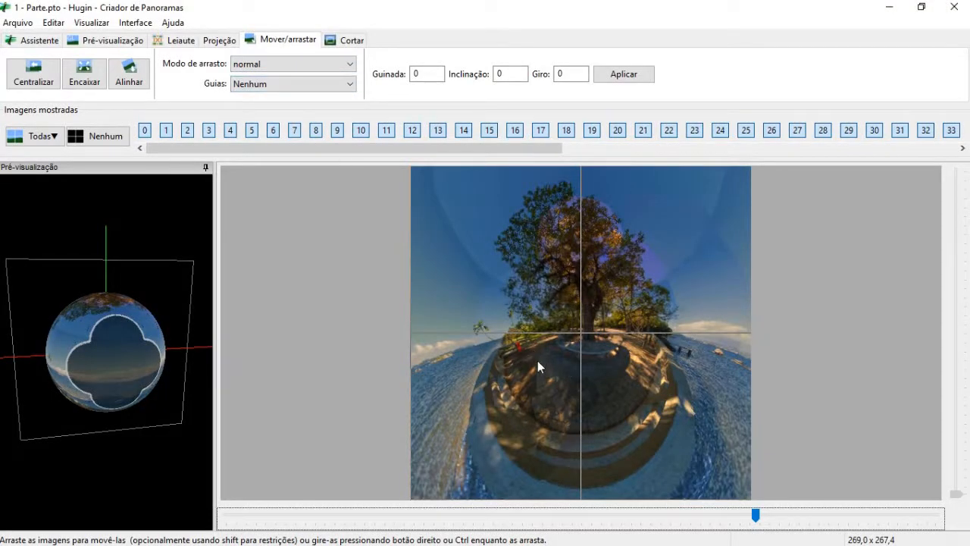
Move and roll the stereographic panorama freehand so the sea sits at the centre, framed by the trees.
{"action": "left_click_drag", "start_coordinate": [524, 350], "coordinate": [671, 351]}
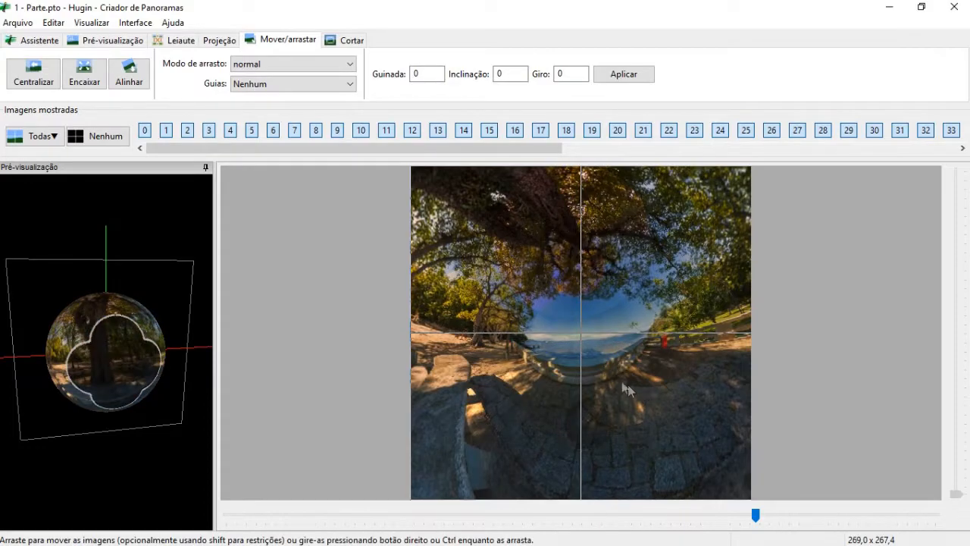
{"action": "left_click_drag", "start_coordinate": [588, 370], "coordinate": [579, 304]}
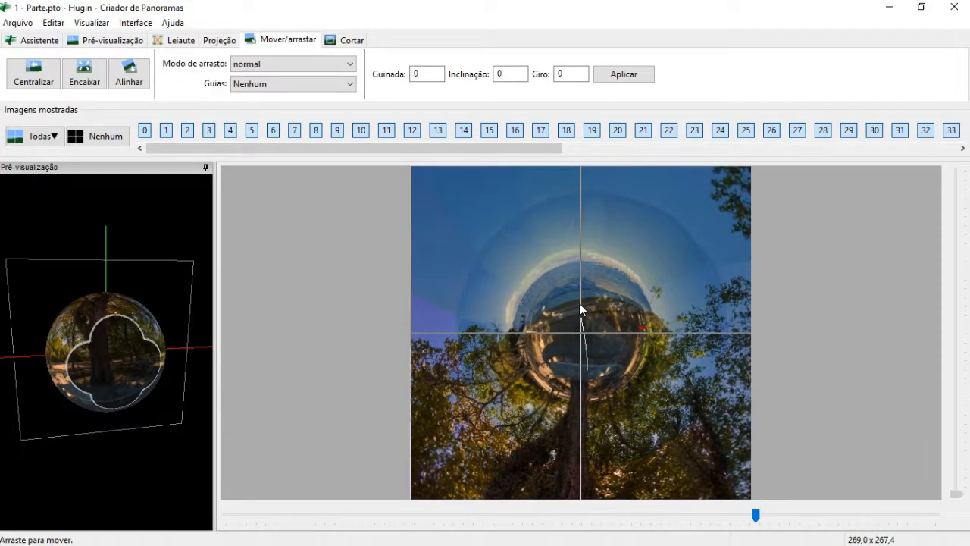
{"action": "left_click_drag", "start_coordinate": [555, 313], "coordinate": [652, 313]}
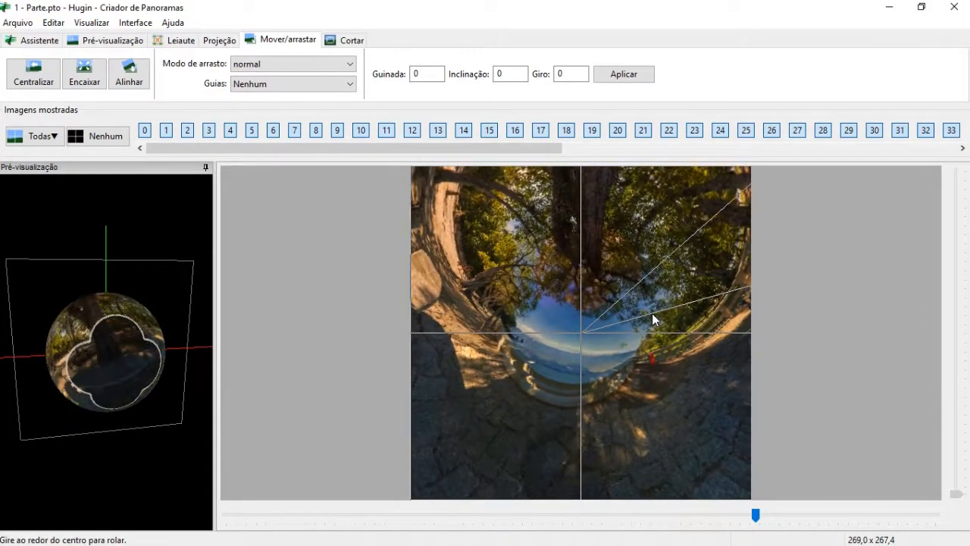
{"action": "left_click_drag", "start_coordinate": [532, 368], "coordinate": [536, 371]}
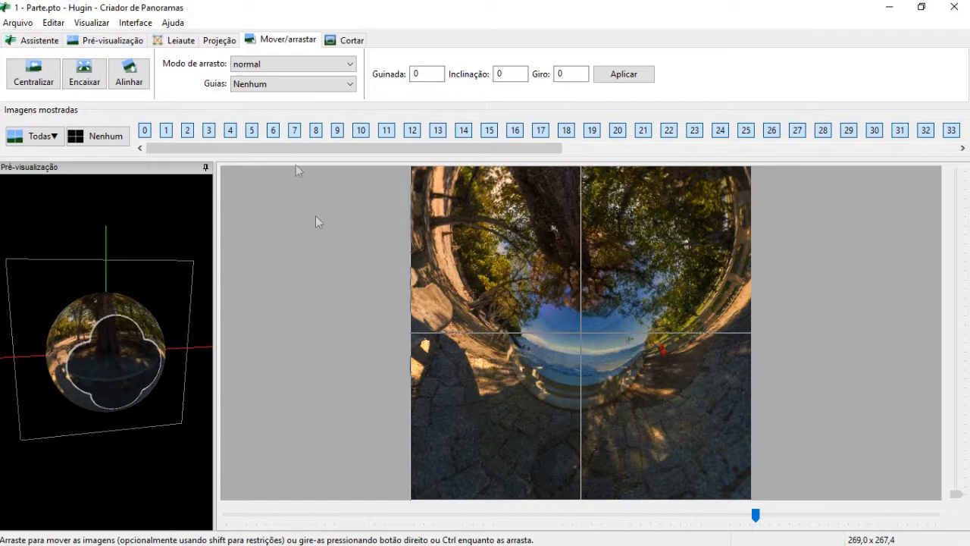
Switch the panorama projection back to Equirretangular.
{"action": "left_click", "coordinate": [225, 42]}
{"action": "left_click", "coordinate": [277, 74]}
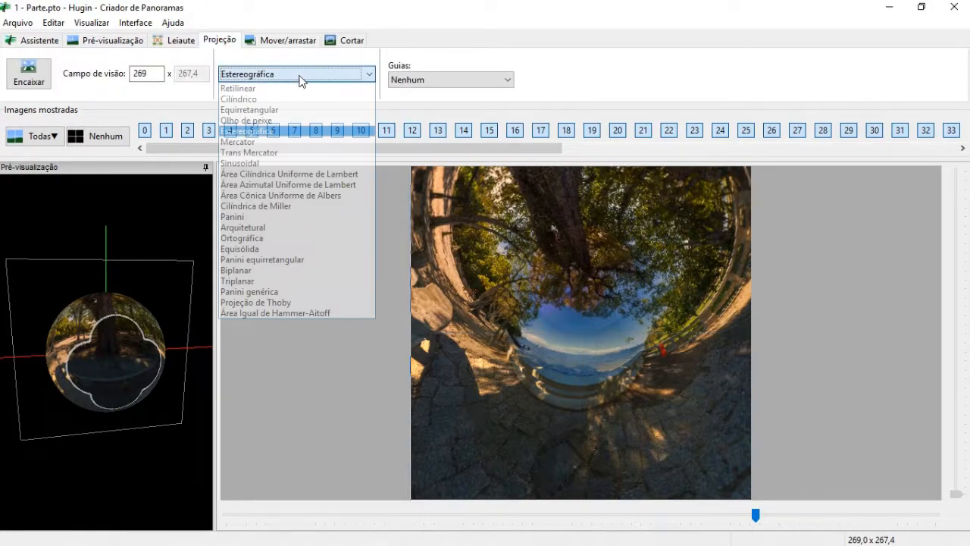
{"action": "left_click", "coordinate": [273, 110]}
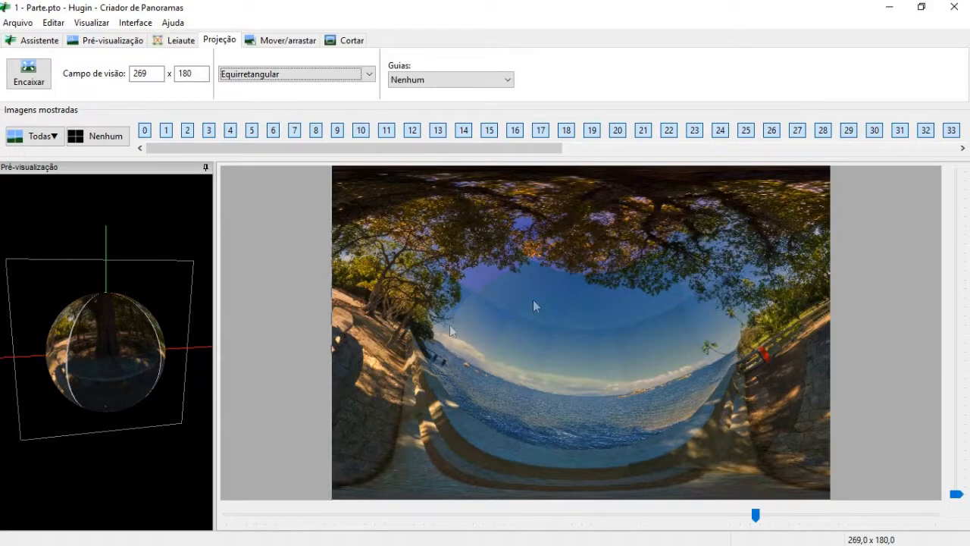
{"action": "left_click", "coordinate": [296, 44]}
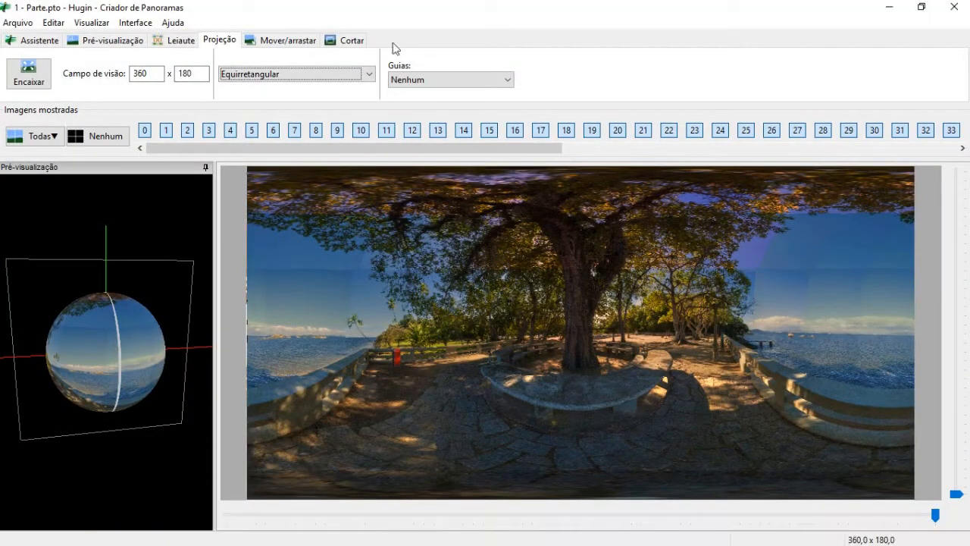
Move the whole equirectangular panorama vertically so the stone floor lies at its centre.
{"action": "left_click", "coordinate": [289, 40]}
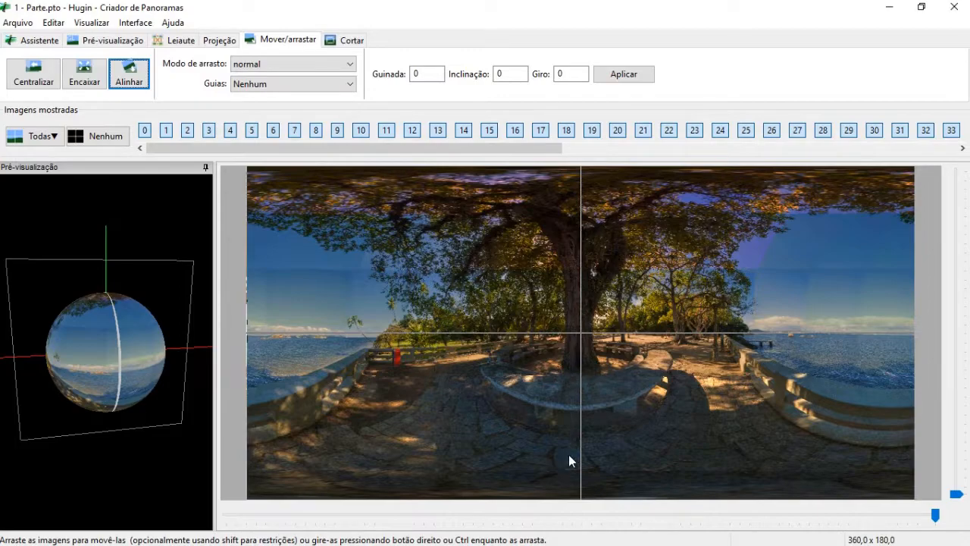
{"action": "left_click_drag", "start_coordinate": [568, 465], "coordinate": [585, 300]}
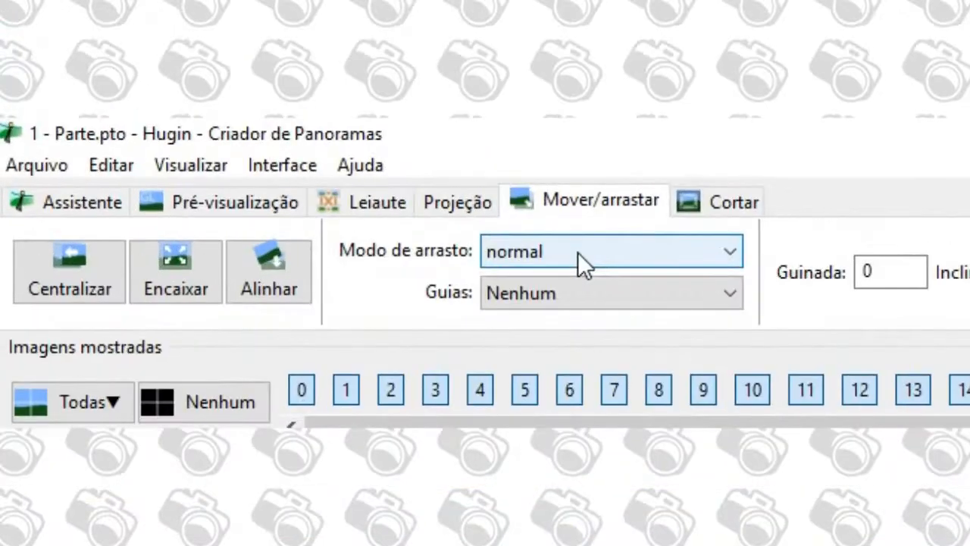
Set the drag mode to "normal, individual", select only image 62, and move and roll it over the stone floor.
{"action": "left_click", "coordinate": [277, 67]}
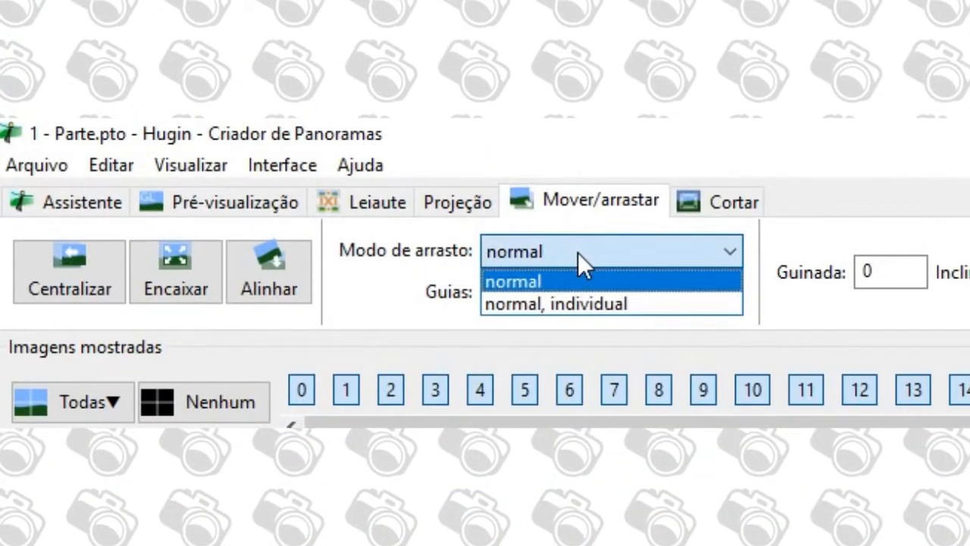
{"action": "left_click", "coordinate": [579, 305]}
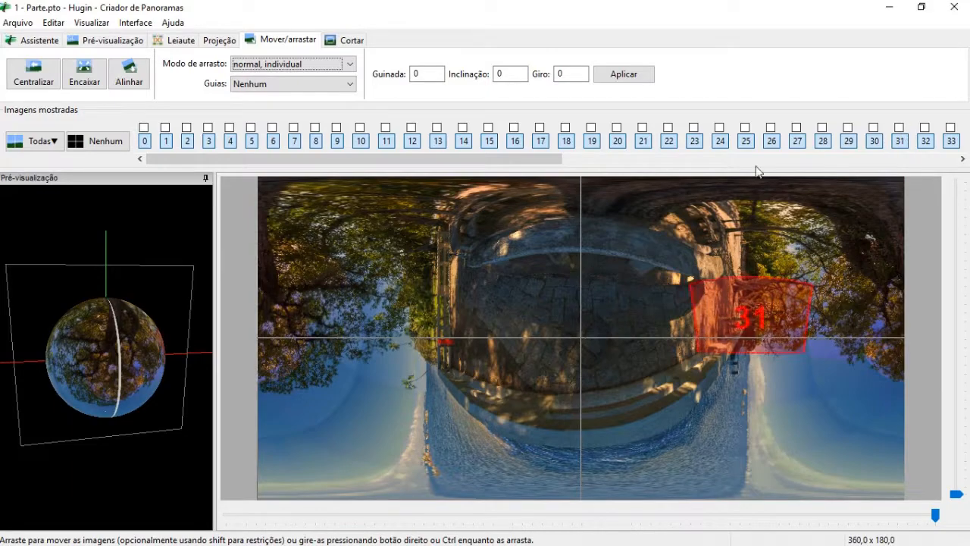
{"action": "left_click_drag", "start_coordinate": [480, 158], "coordinate": [948, 156]}
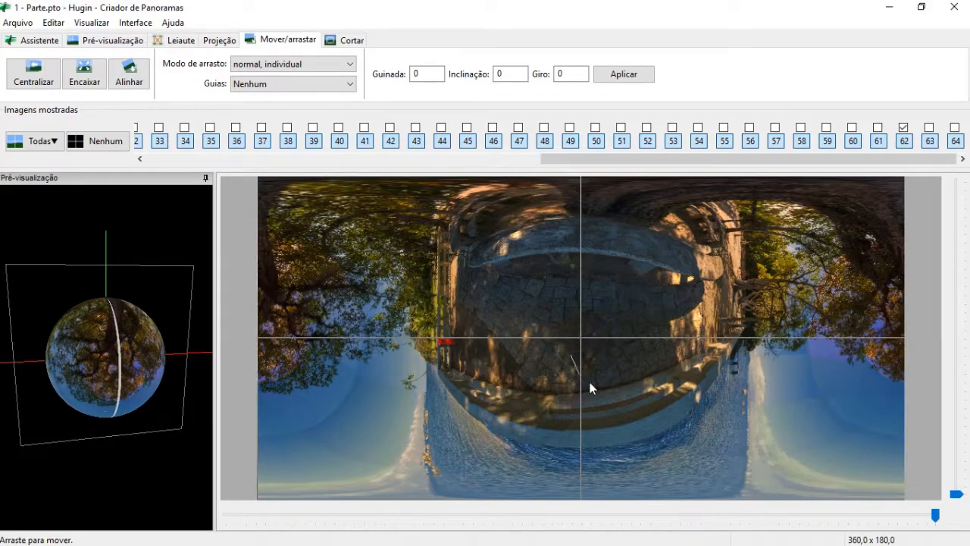
{"action": "left_click_drag", "start_coordinate": [605, 389], "coordinate": [594, 342]}
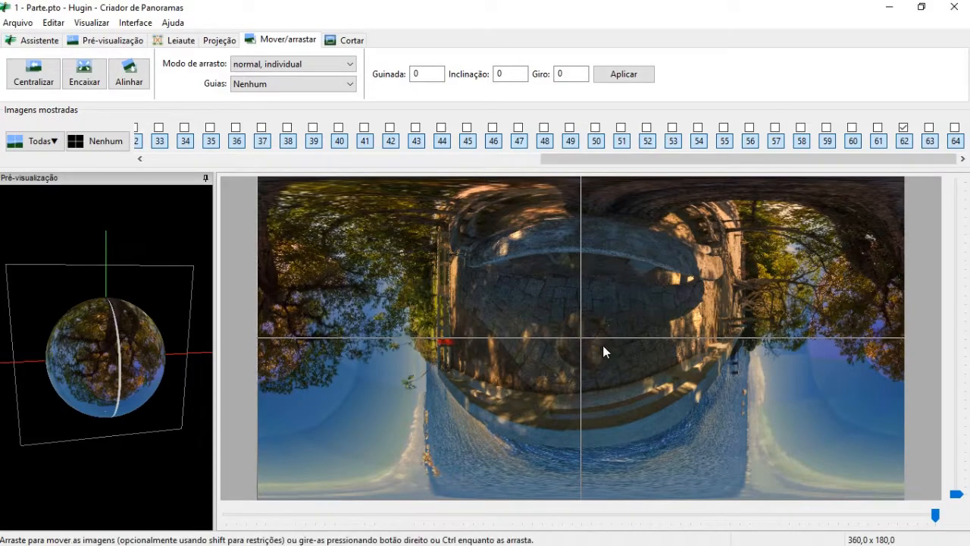
{"action": "left_click_drag", "start_coordinate": [603, 346], "coordinate": [585, 375]}
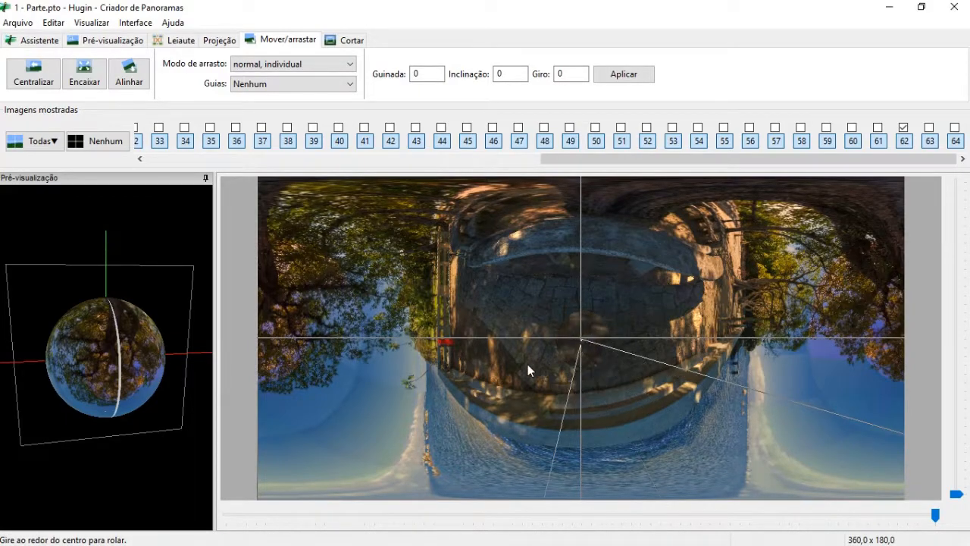
{"action": "left_click_drag", "start_coordinate": [520, 326], "coordinate": [598, 357]}
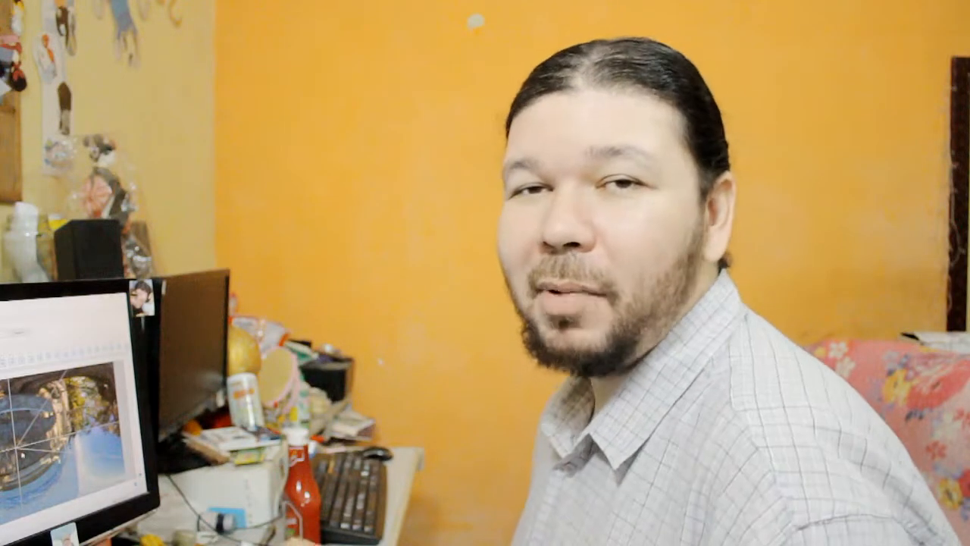